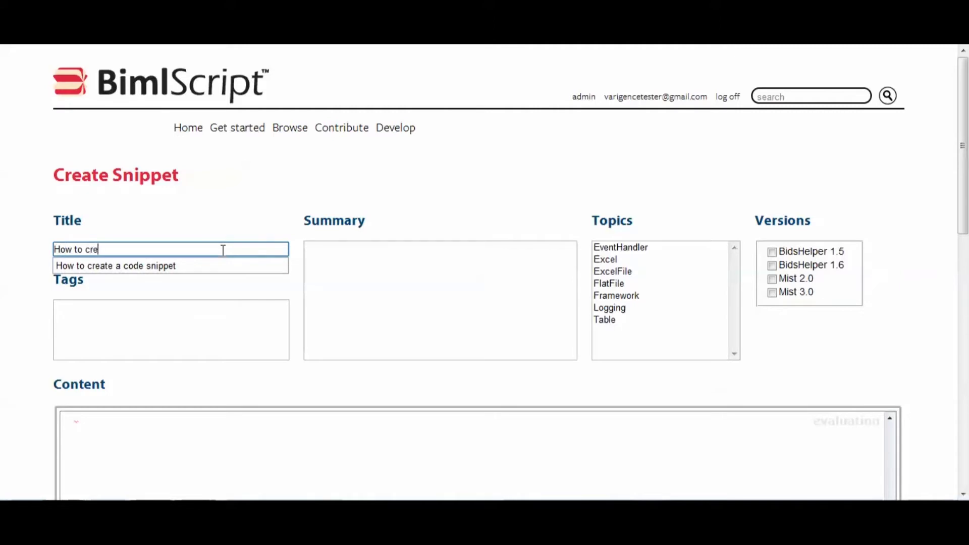
Step: Title the snippet "How to create a code snippet" and tag it with tag1 tag2 tag3 "this is a multi word tag"
text(nippet)
key(Tab)
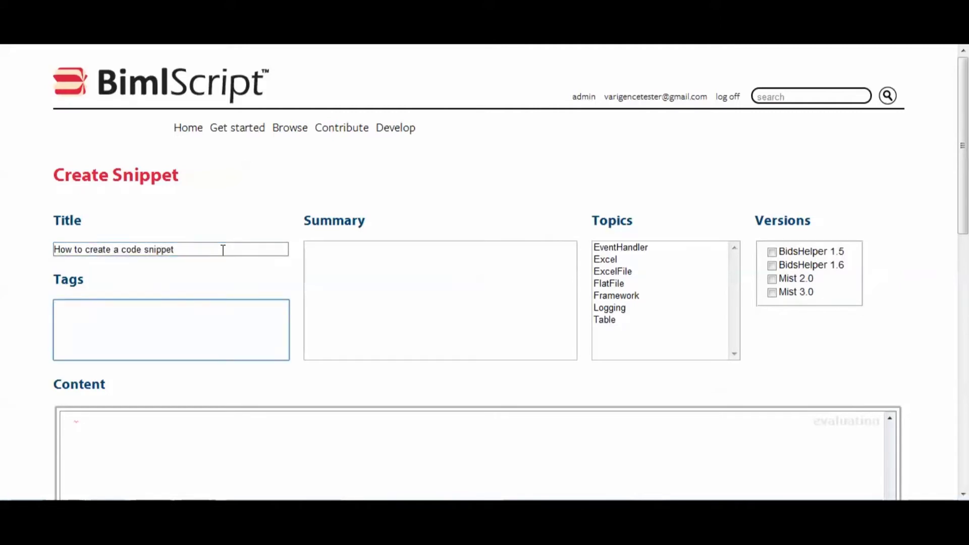
text(tag1 tag2 tag3)
text("this is a multo)
key(BackSpace)
text(word)
key(BackSpace)
key(BackSpace)
key(BackSpace)
key(BackSpace)
key(BackSpace)
text(i word tag")
key(Tab)
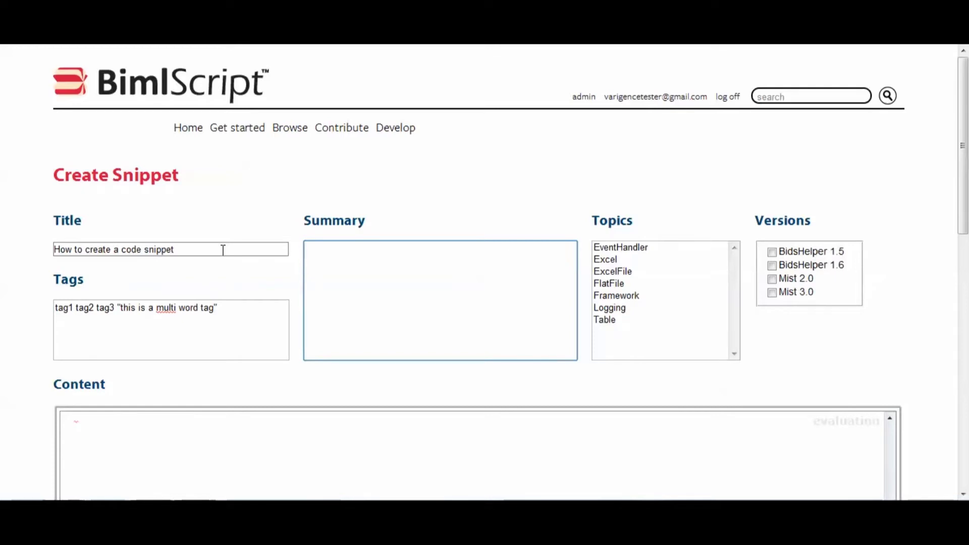
Step: Summarize the snippet as "Learn how to create a code snippet." and classify it under ExcelFile, FlatFile, Framework, BidsHelper 1.6 and Mist 3.0
text(Learn how to create a code snippet.)
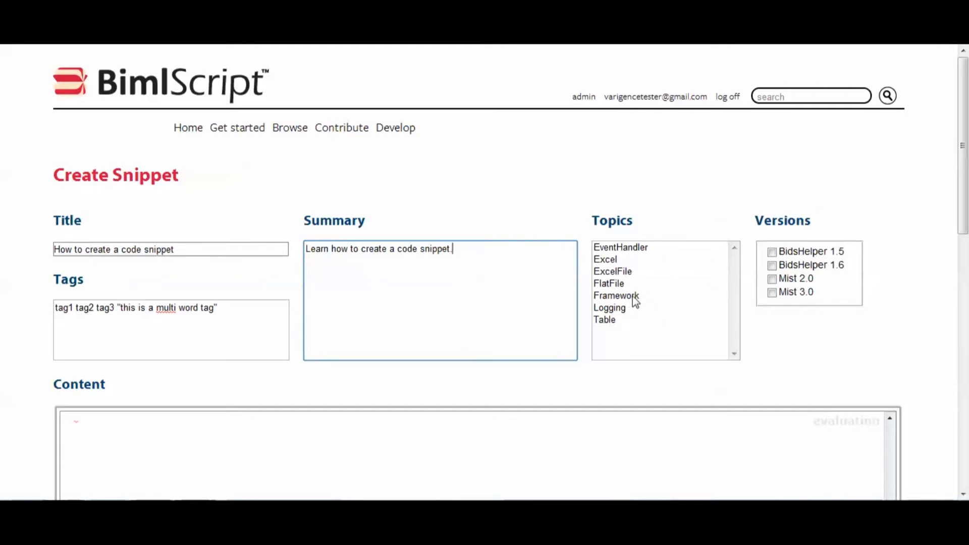
drag(623, 296, 622, 276)
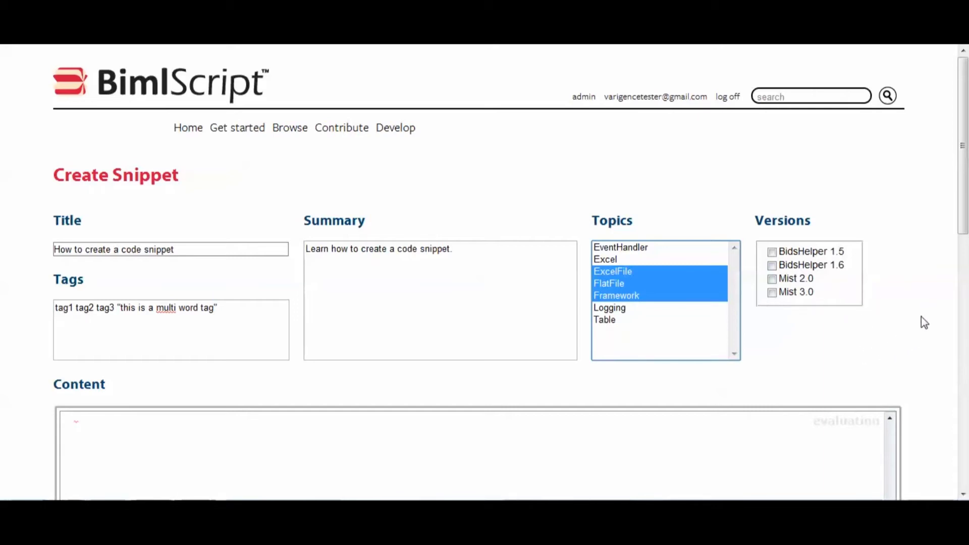
click(771, 265)
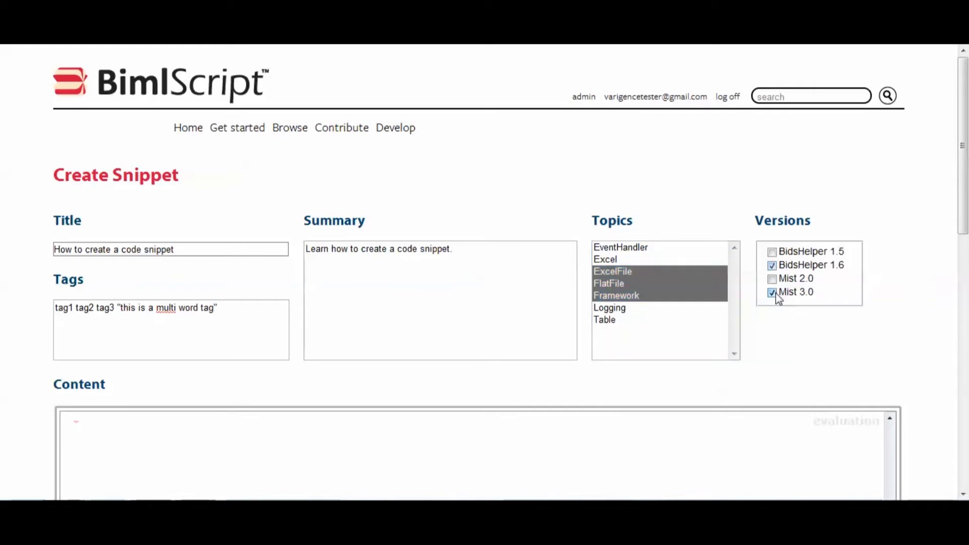
Step: Add a Biml root element to the snippet content, with blank lines between its opening and closing tags
scroll(825, 339, down, 5)
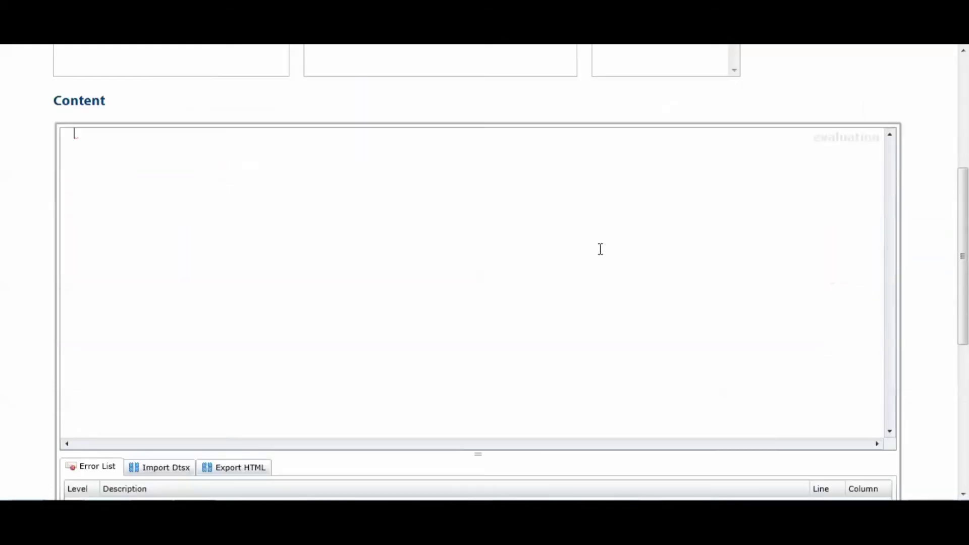
text(<)
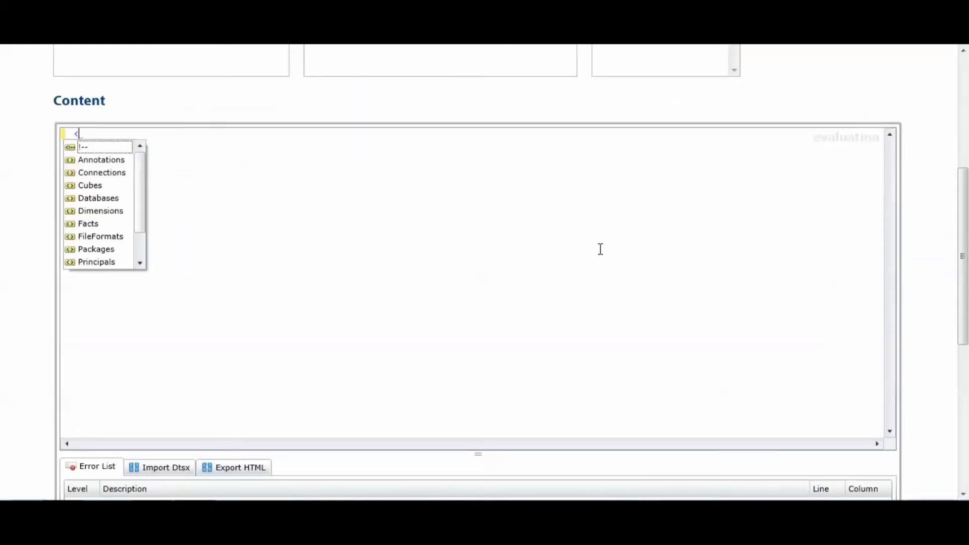
text(Biml></Biml>)
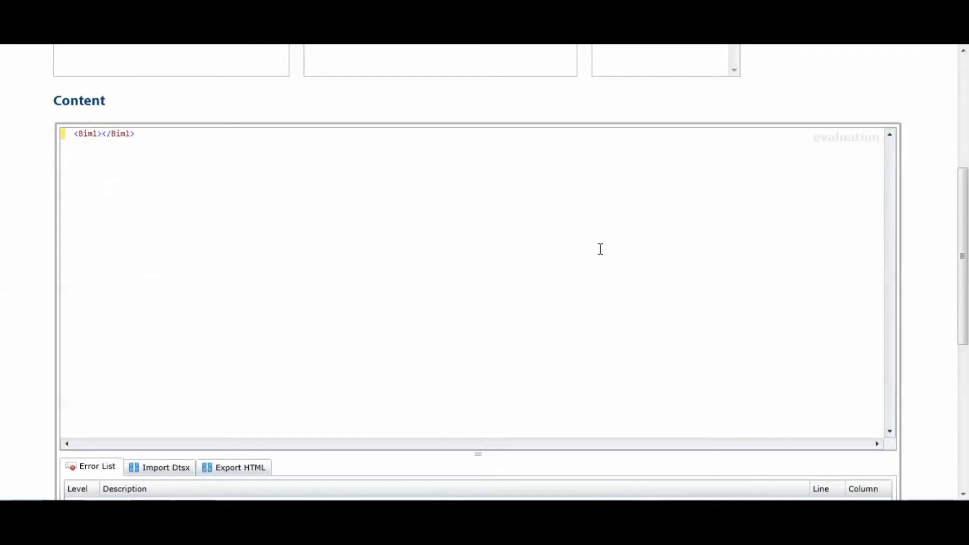
key(Return)
key(Return)
key(Return)
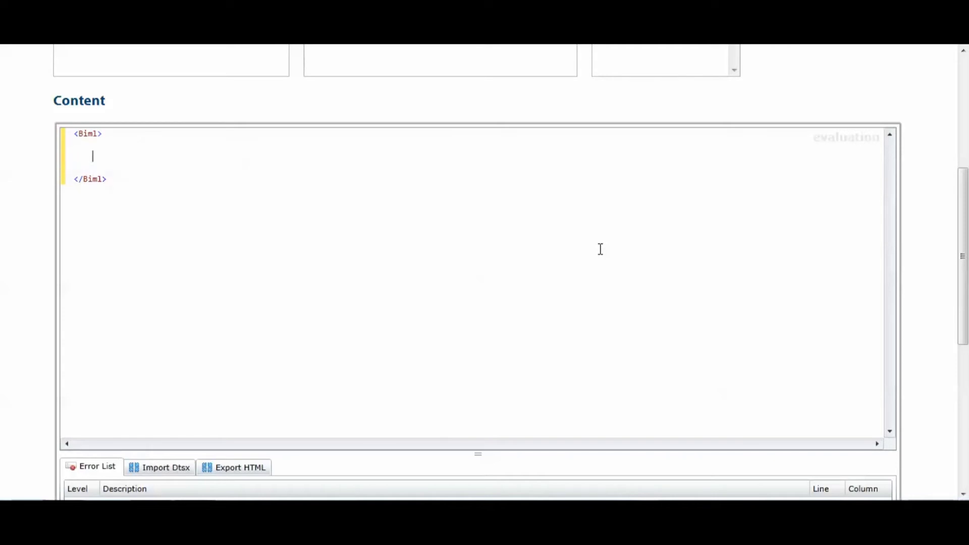
Step: Insert an Annotations element inside the Biml root element
text(<Annotations)
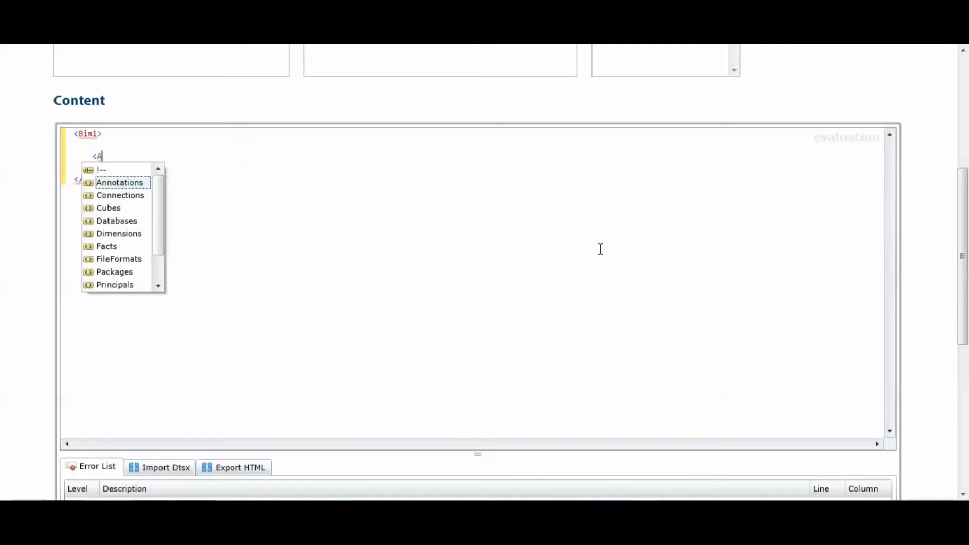
key(Return)
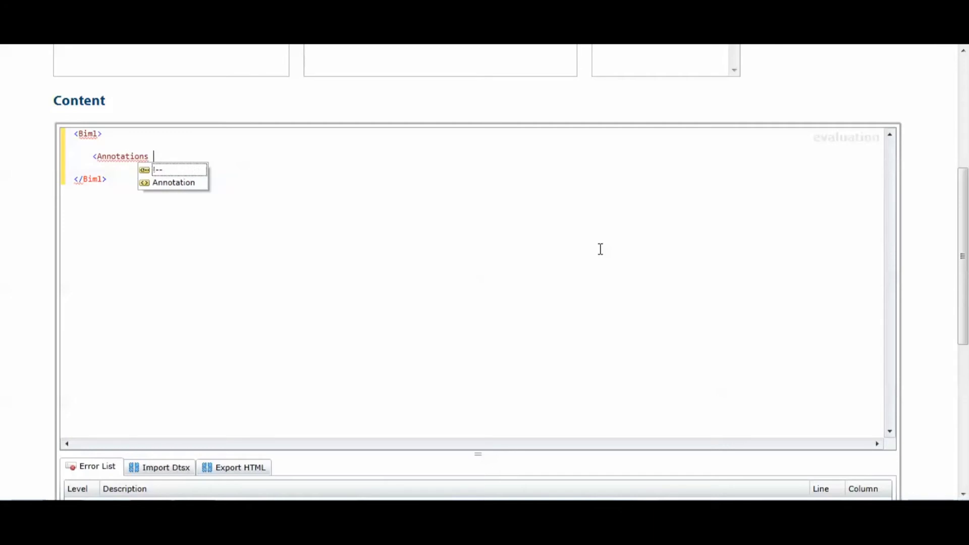
text(>)
key(Return)
Step: Nest an Annotation element with the Tag attribute "this is a tag" inside Annotations, leaving blank lines in its body
text(<A)
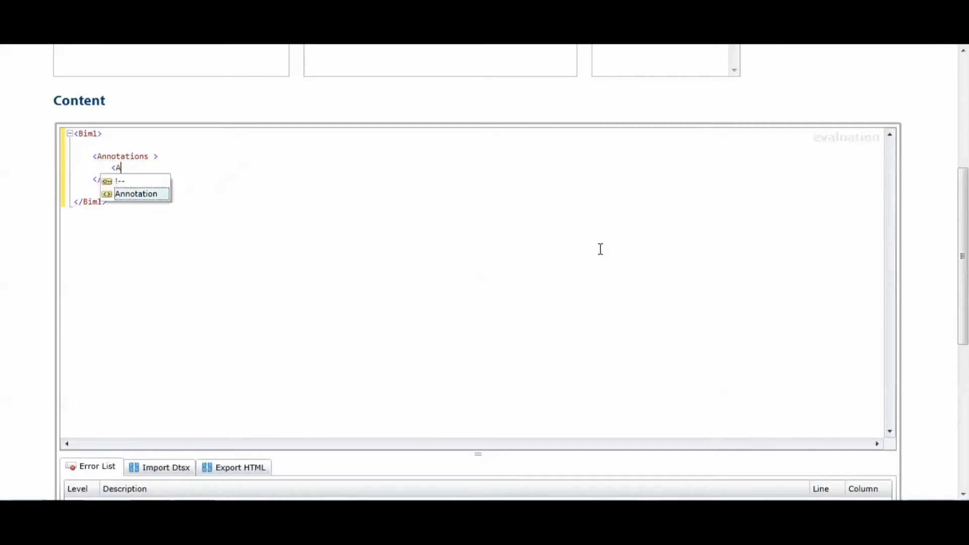
key(Return)
key(Down)
key(Return)
text(this is a tag")
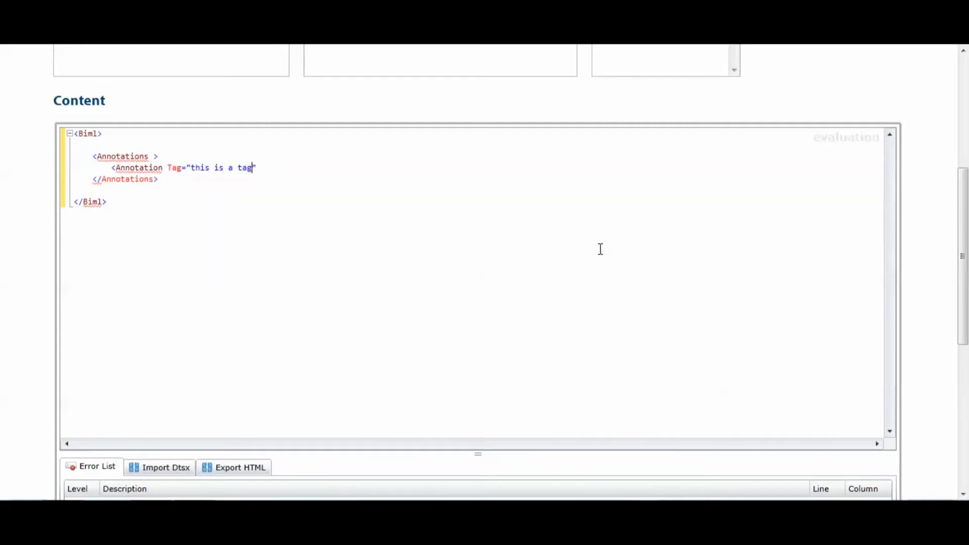
text(>)
key(Return)
key(Return)
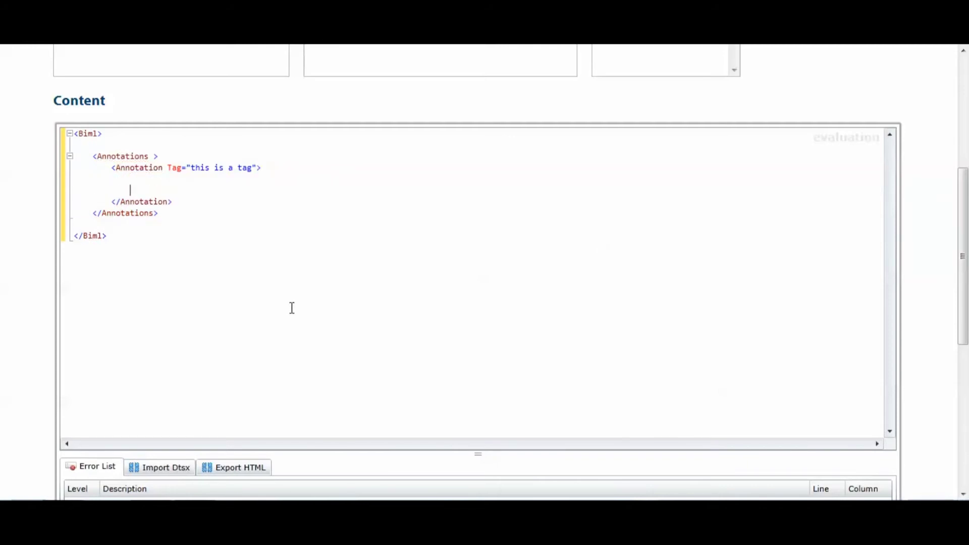
key(ctrl+End)
Step: Examine the exported HTML, the Dtsx import and the error list below the code
drag(962, 255, 962, 301)
click(259, 355)
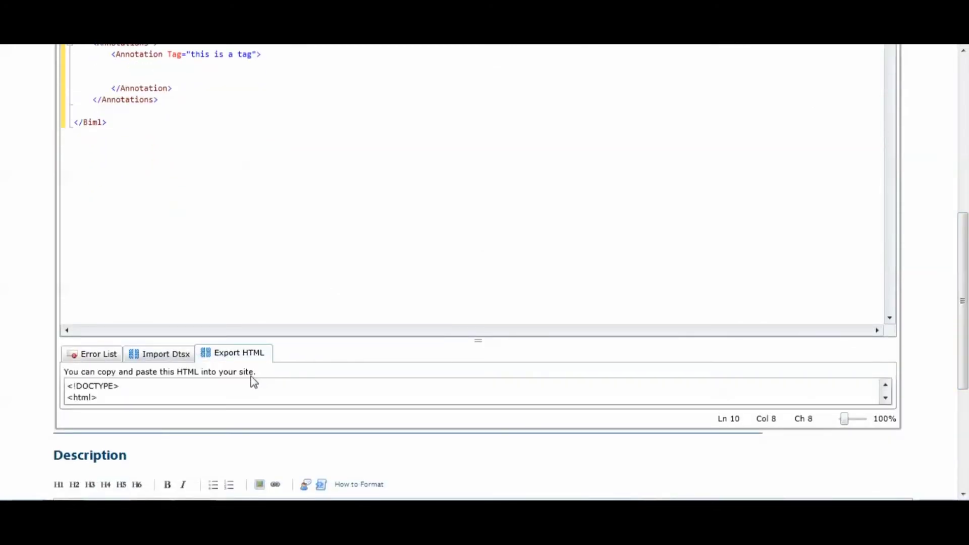
scroll(581, 376, down, 3)
click(886, 256)
click(884, 257)
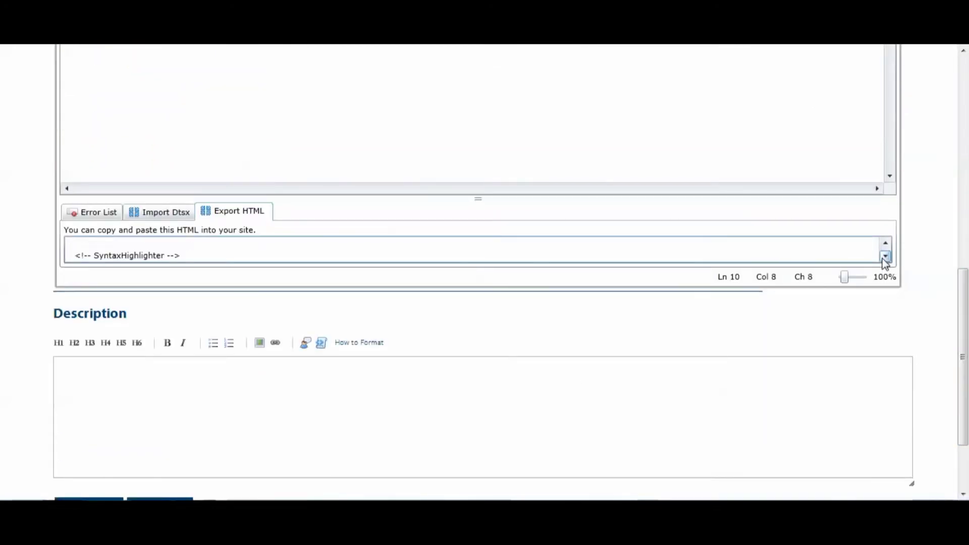
click(171, 211)
click(87, 215)
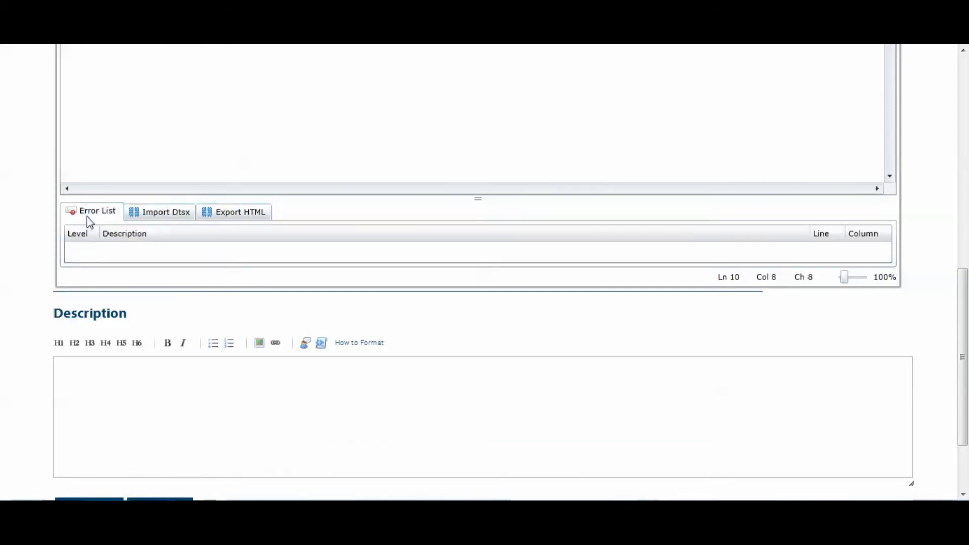
Step: Enlarge the error list area below the code and zoom the code editor to 132%
scroll(221, 296, up, 3)
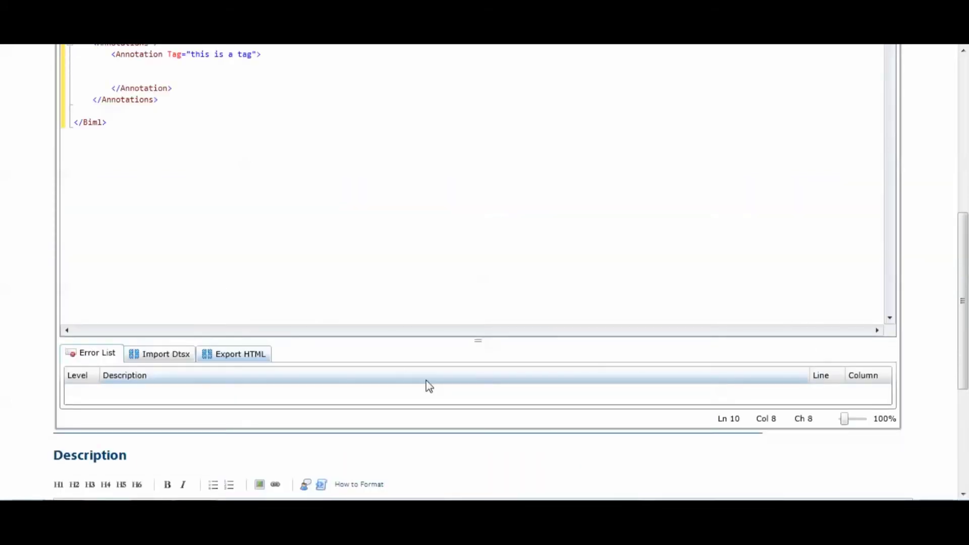
scroll(461, 400, up, 2)
drag(484, 419, 482, 343)
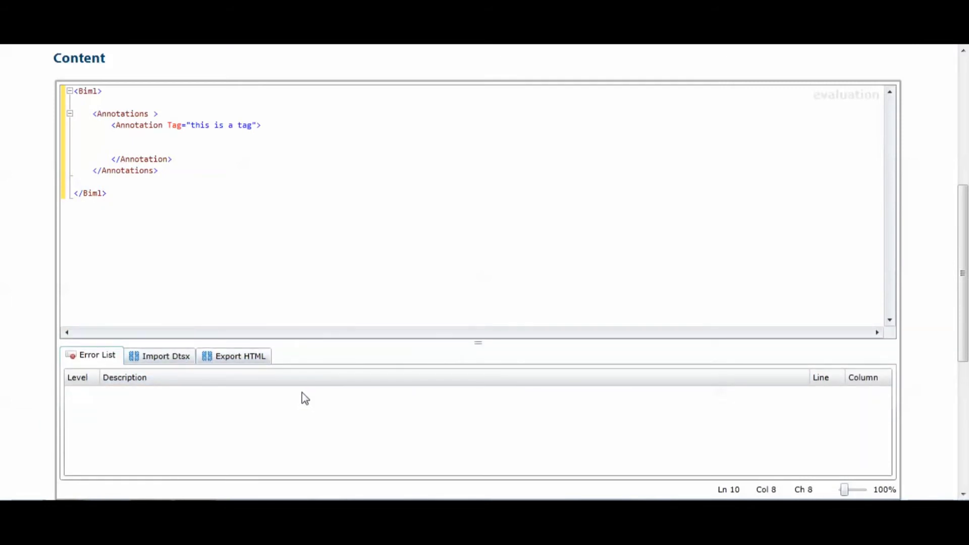
scroll(303, 398, down, 3)
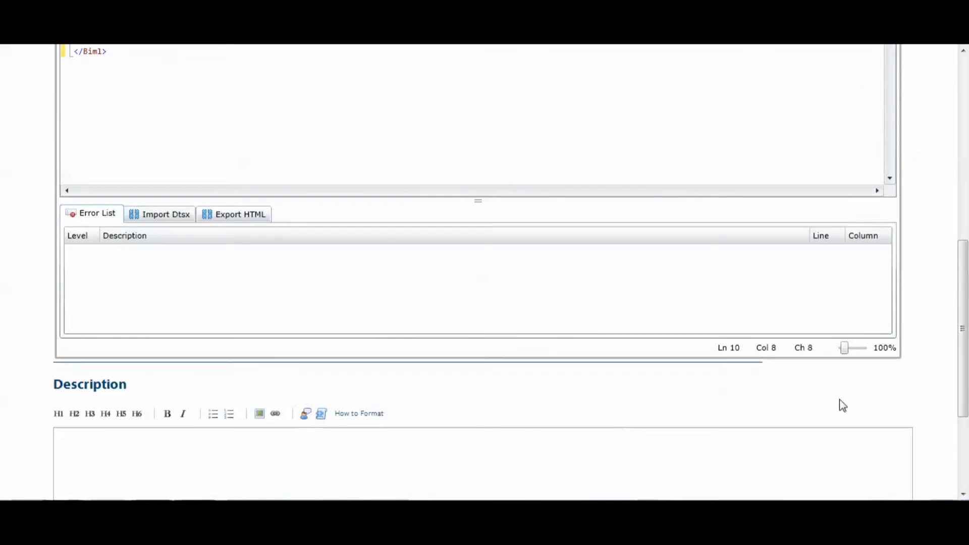
scroll(845, 424, up, 3)
mouse_move(847, 489)
mouse_down()
mouse_move(856, 489)
mouse_move(848, 489)
mouse_up()
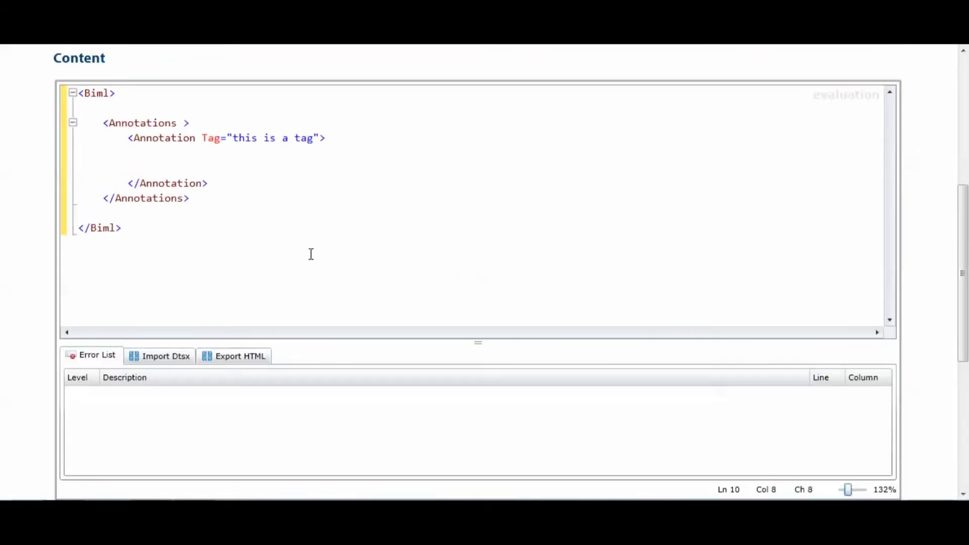
Step: Enter "Heading" in the description as a level 1 heading, followed by blank lines
scroll(52, 217, down, 5)
click(152, 308)
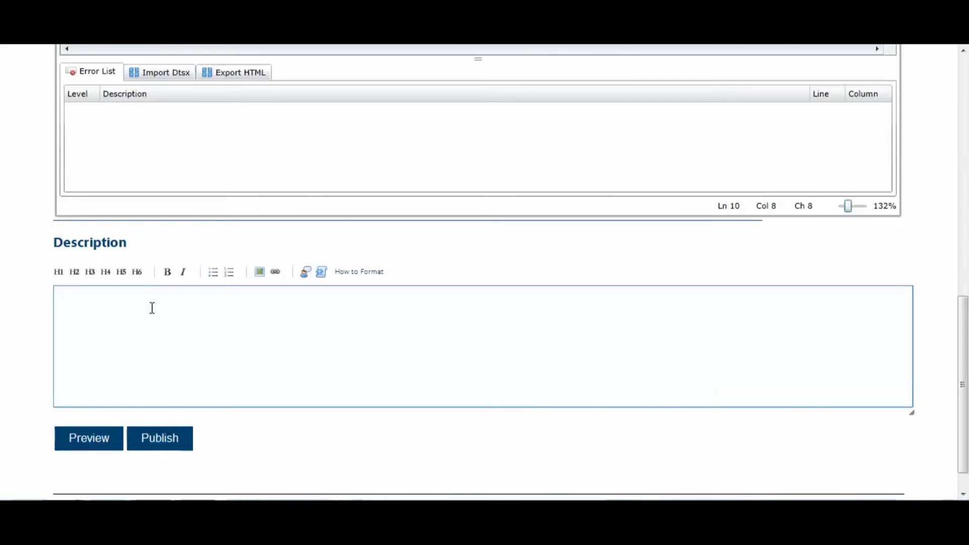
text(Heading)
double_click(76, 296)
click(58, 272)
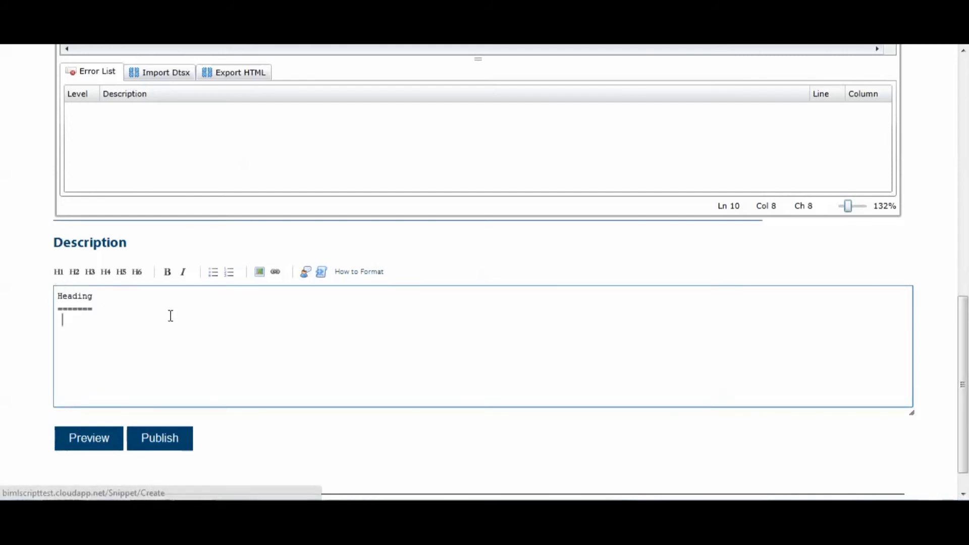
key(Return)
key(Return)
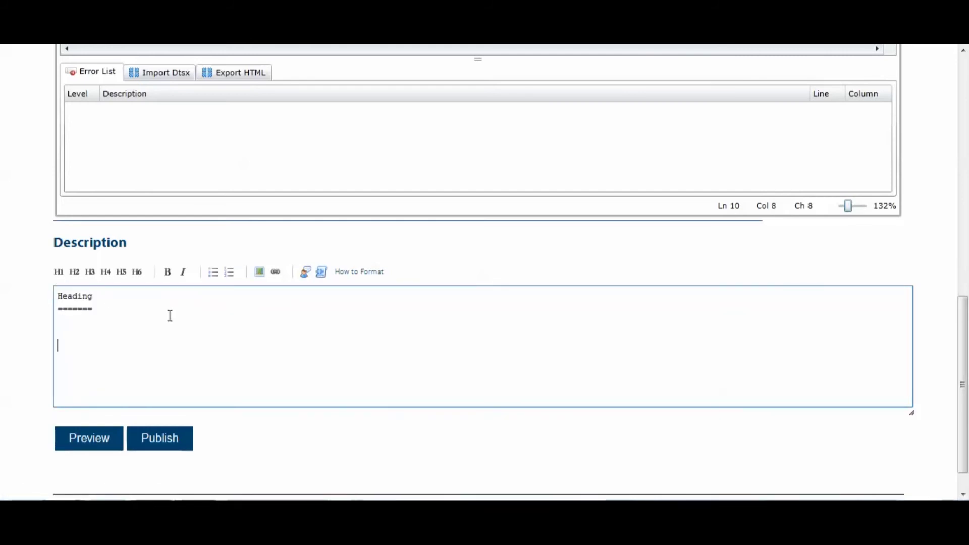
Step: Add the line "THis text is bold" below the description's heading and make it bold
text(THis text is bold)
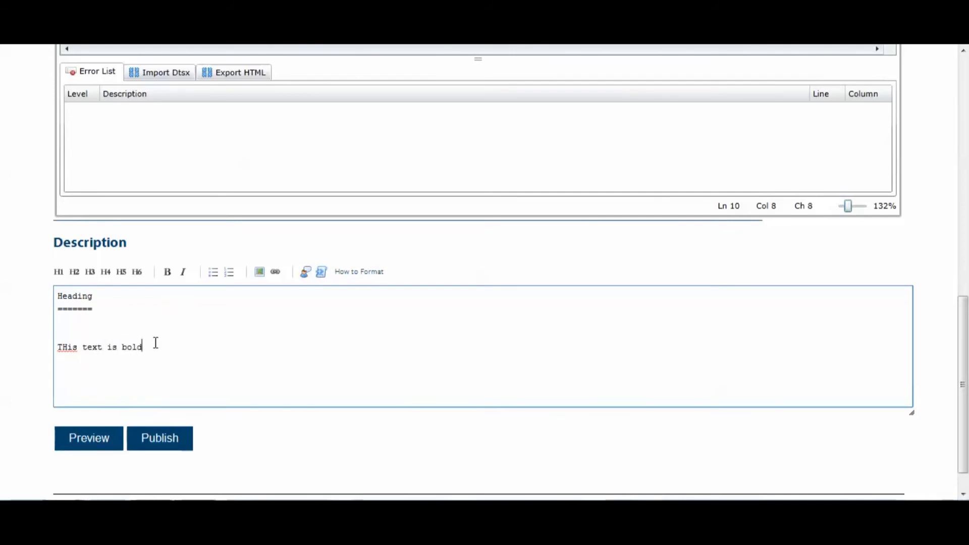
drag(155, 347, 56, 347)
click(168, 275)
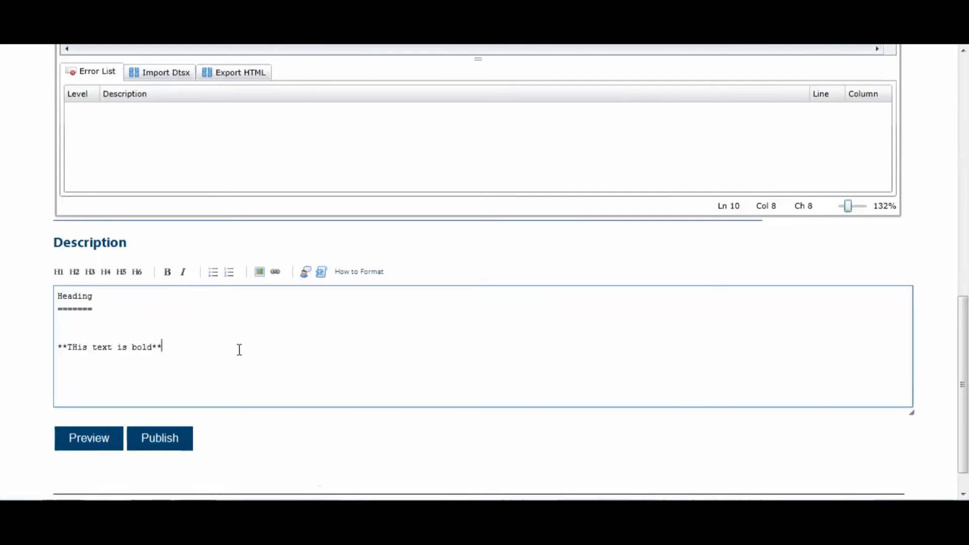
click(259, 272)
click(525, 275)
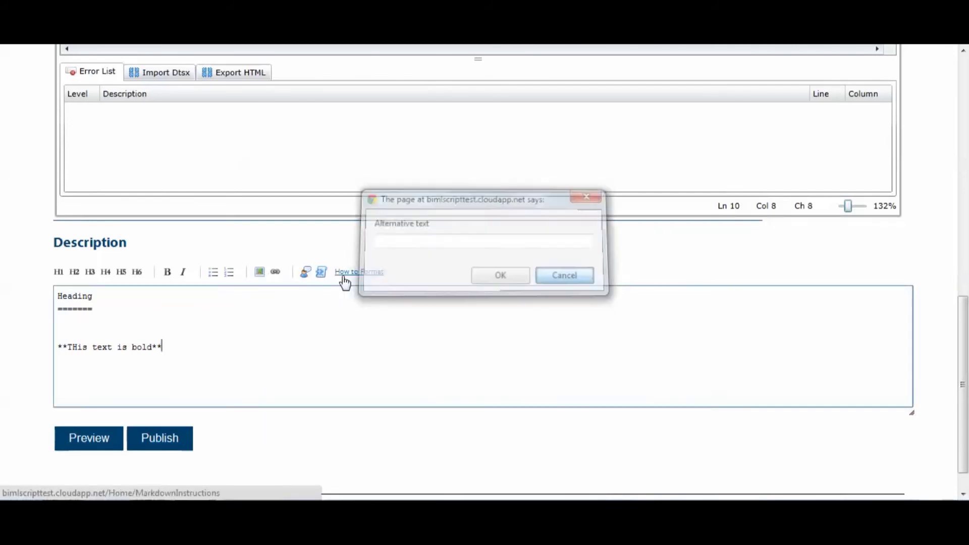
click(275, 273)
click(587, 290)
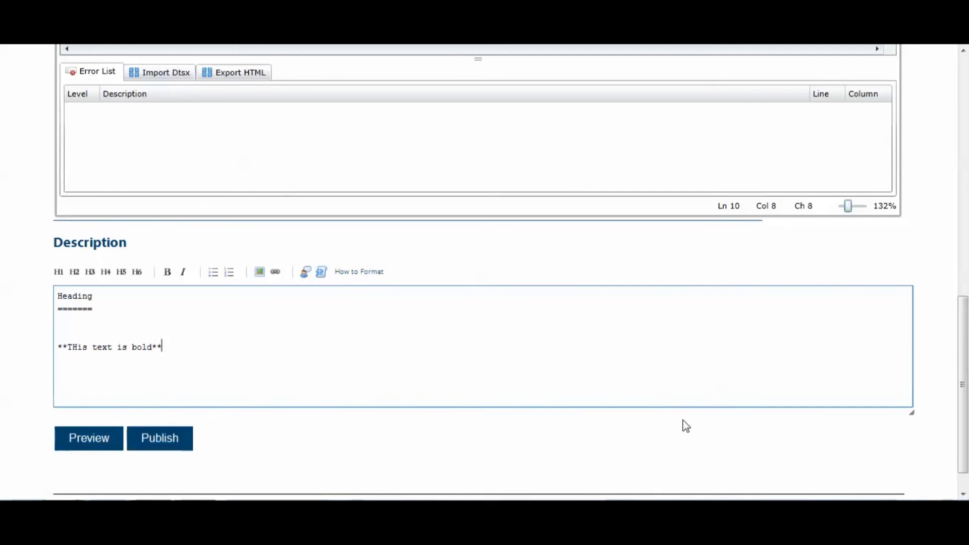
Step: Look over the completed form and preview the snippet
scroll(682, 423, down, 1)
scroll(684, 424, up, 7)
scroll(689, 428, up, 5)
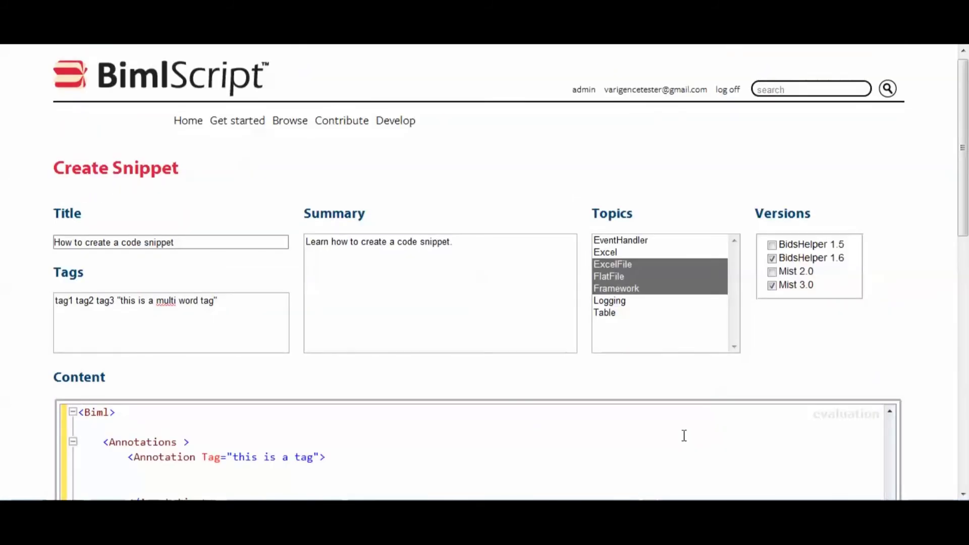
scroll(680, 424, down, 4)
scroll(684, 422, down, 7)
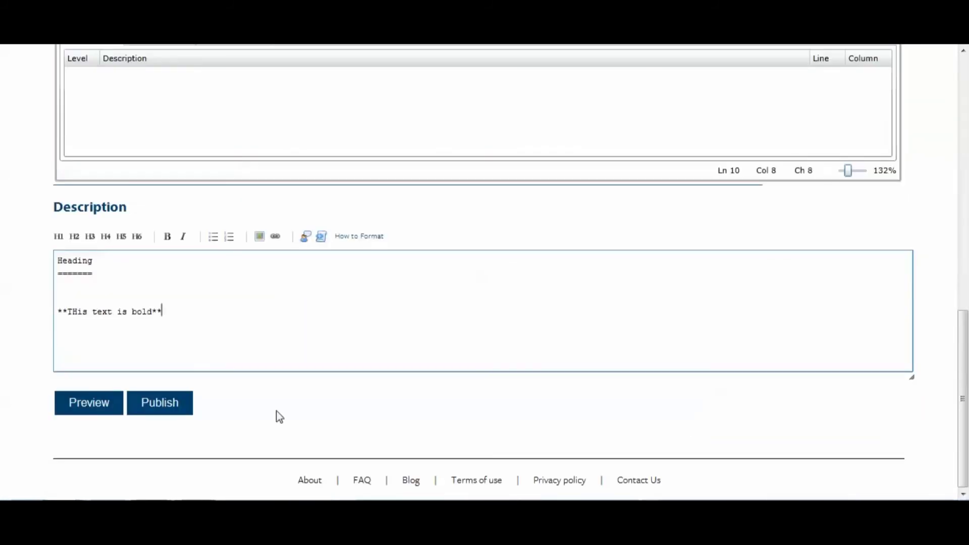
click(98, 411)
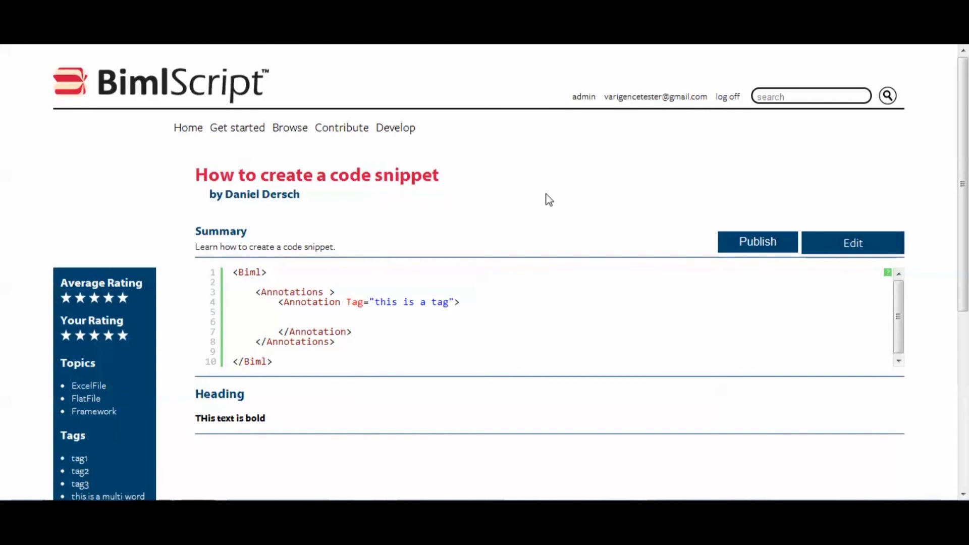
Step: Review the previewed snippet's summary, code and formatted description, along with its topics, tags and supported versions
scroll(524, 201, down, 2)
scroll(486, 225, up, 1)
drag(283, 297, 222, 200)
drag(350, 183, 255, 182)
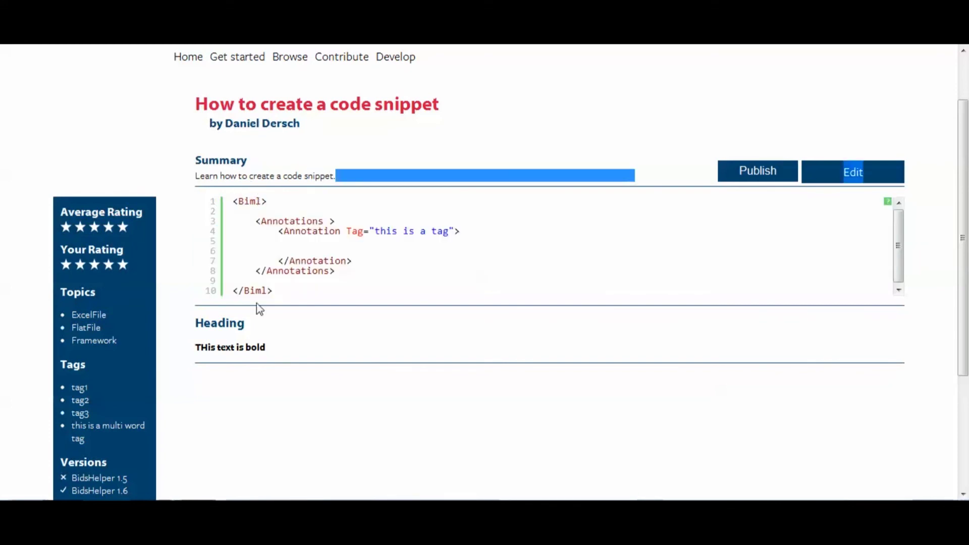
drag(280, 350, 209, 328)
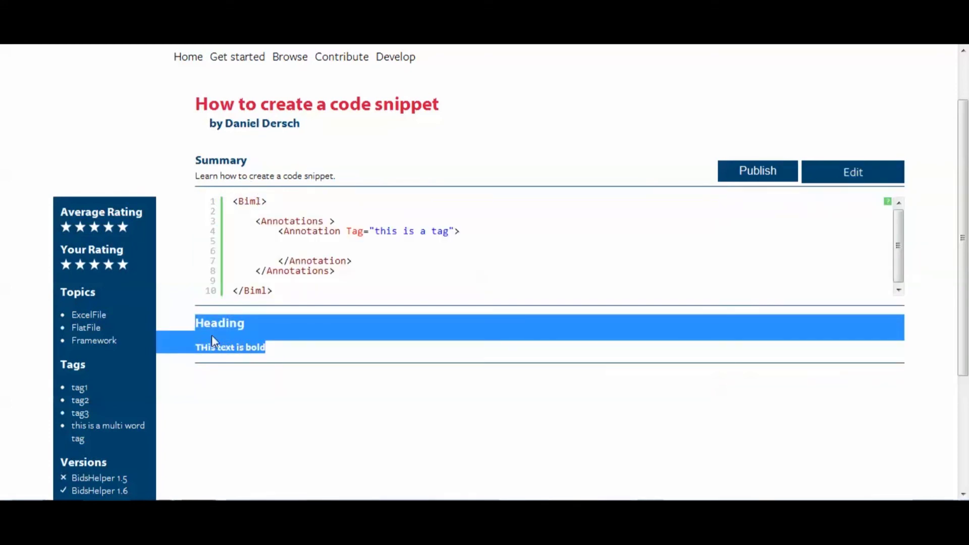
click(274, 385)
scroll(242, 371, down, 3)
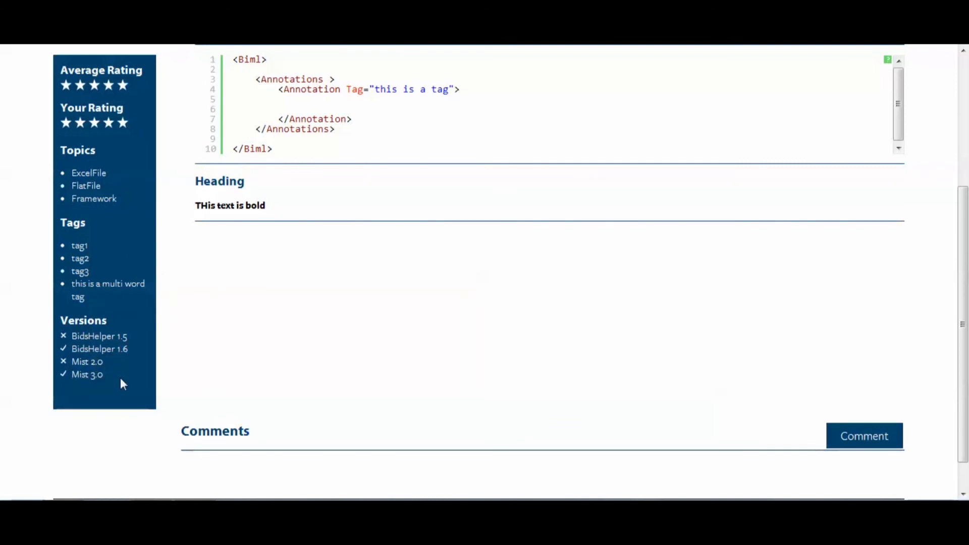
scroll(606, 377, up, 3)
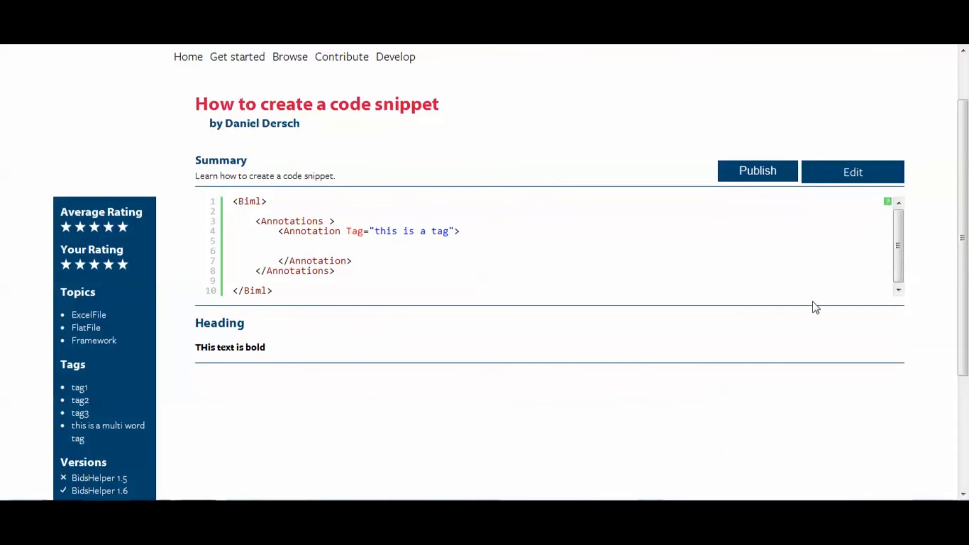
Step: Publish the previewed "How to create a code snippet" snippet
scroll(764, 392, up, 2)
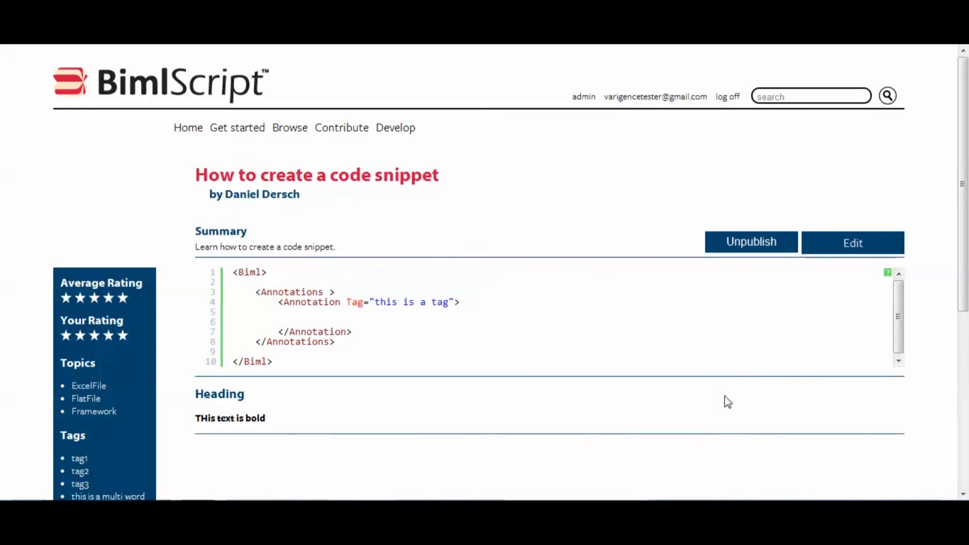
Step: Open the published snippet for editing and look over its title, tags, summary, topics, versions, Biml content and description
click(873, 250)
scroll(342, 222, down, 4)
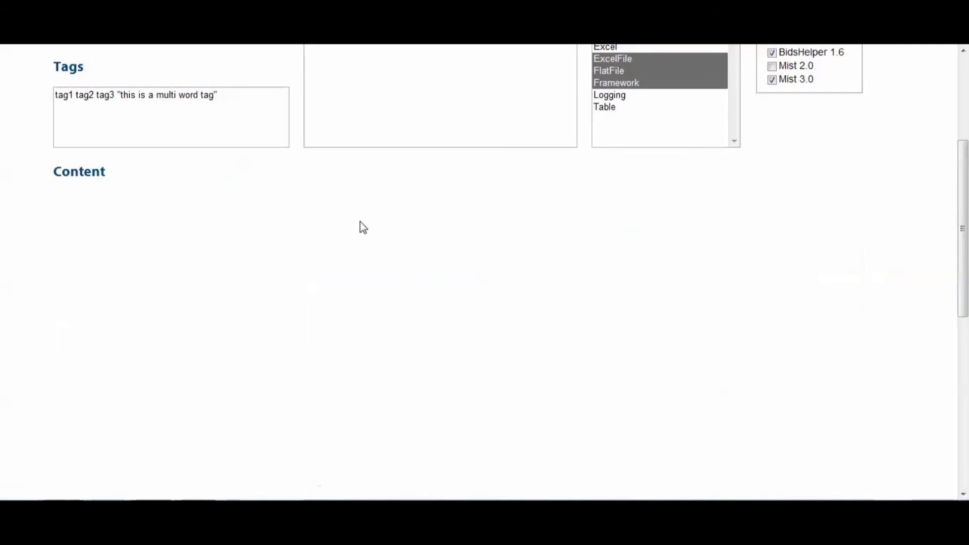
scroll(171, 322, up, 4)
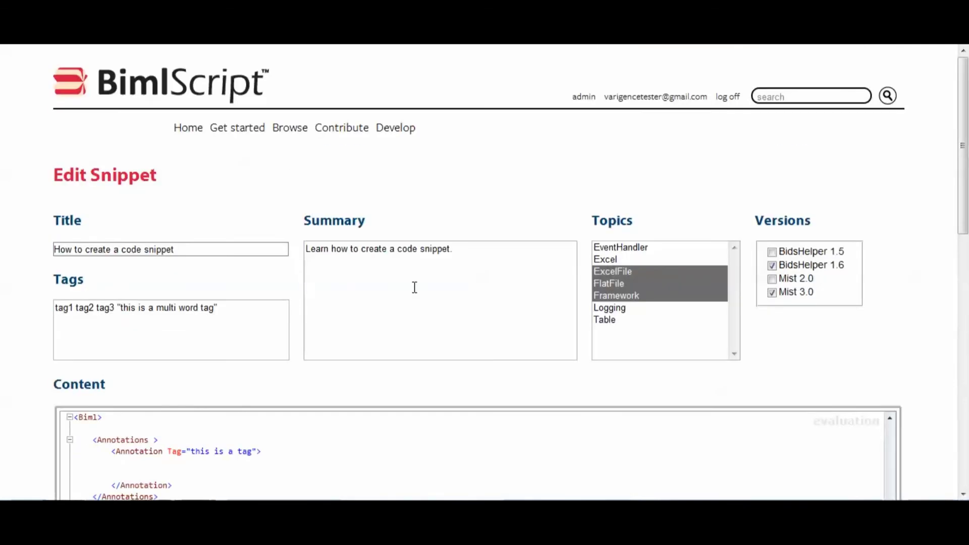
scroll(698, 410, down, 9)
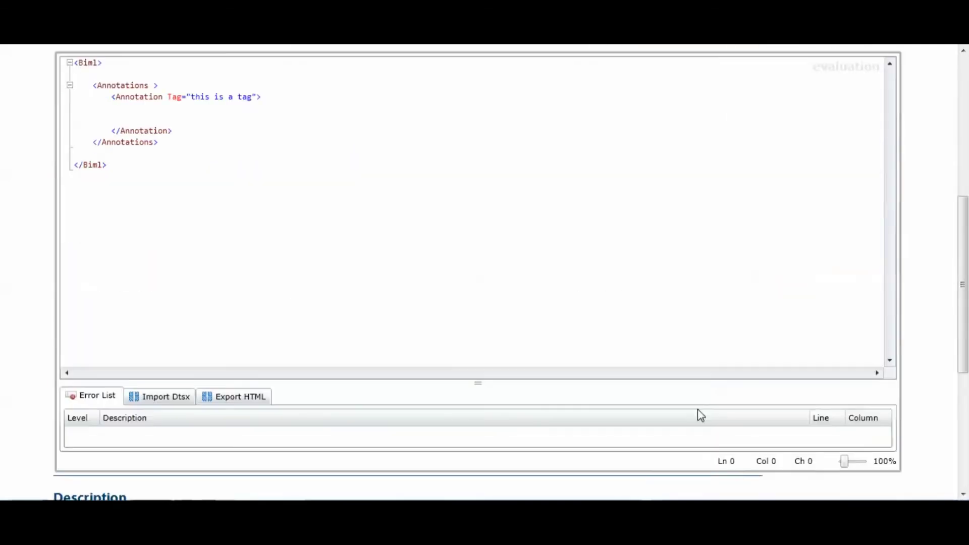
scroll(700, 410, down, 3)
scroll(701, 408, up, 1)
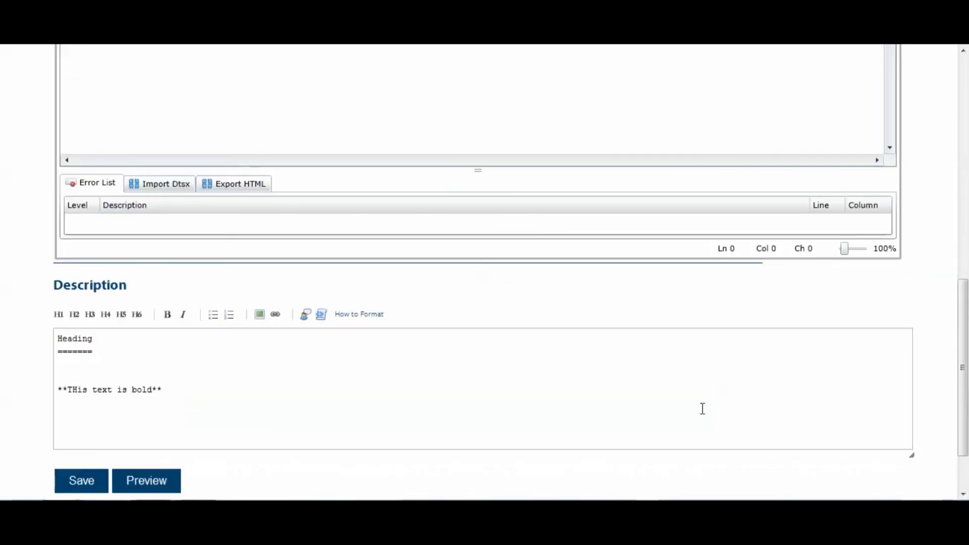
scroll(701, 408, up, 8)
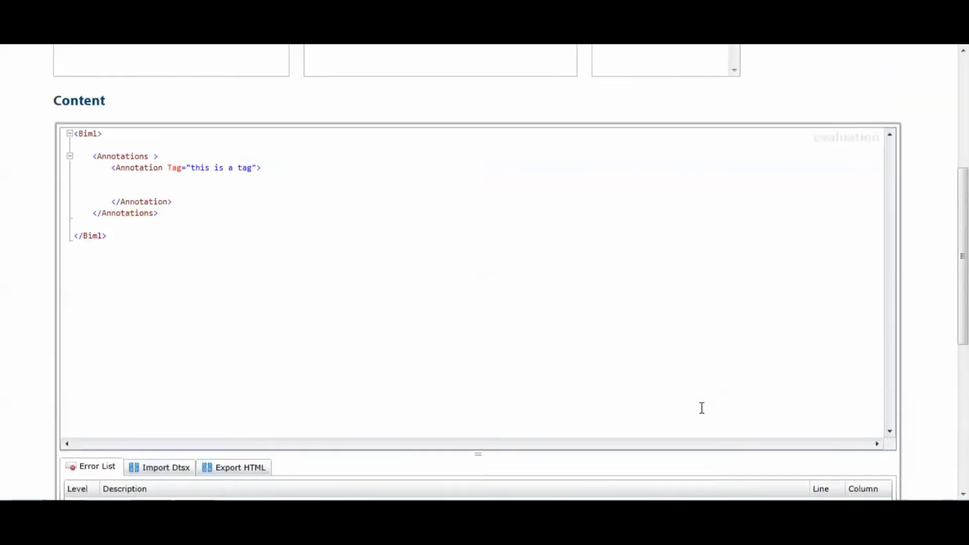
scroll(698, 404, up, 3)
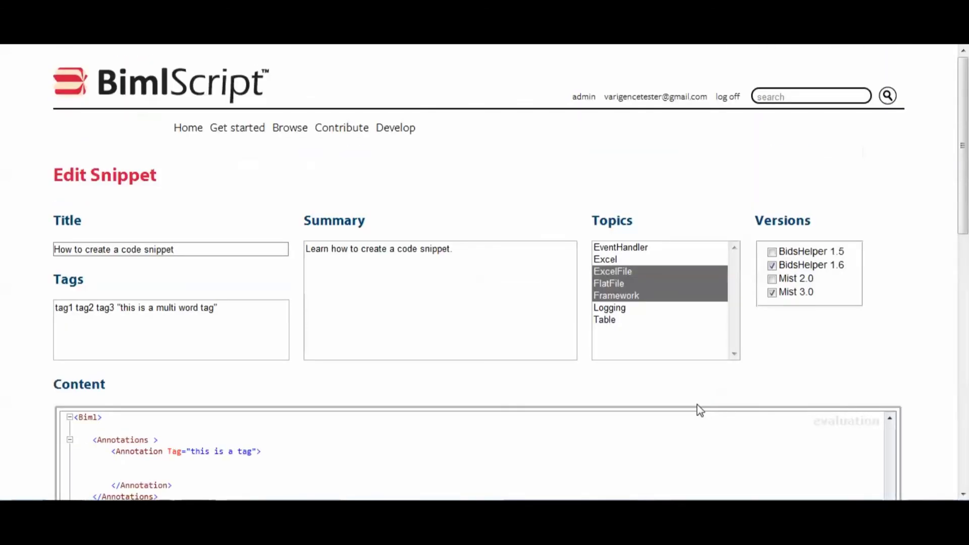